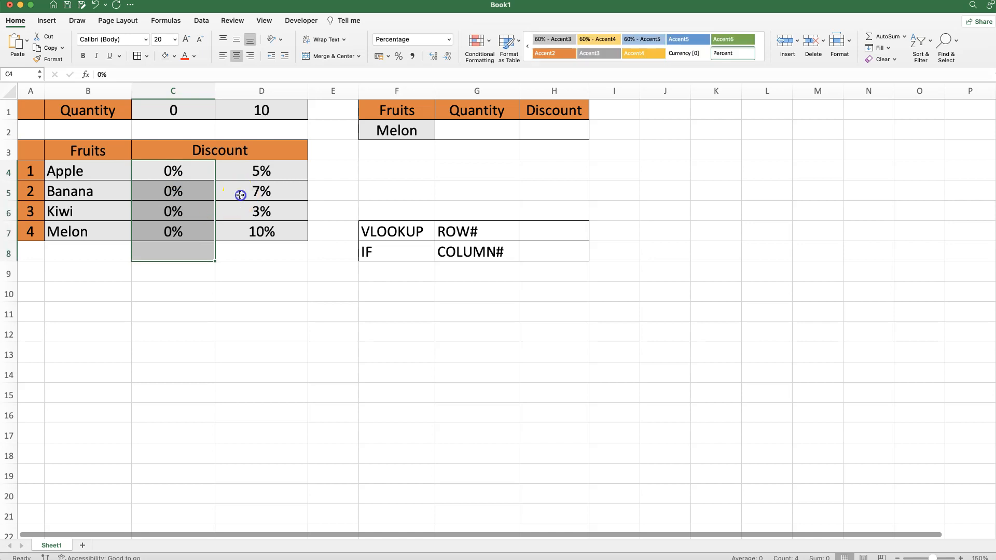
left_click_drag(193, 114, 260, 109)
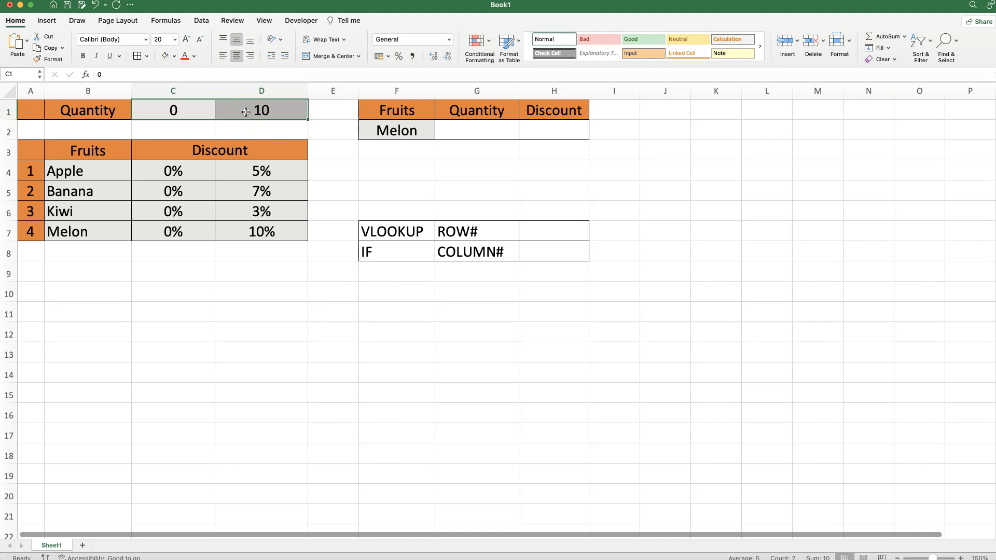
left_click(246, 111)
left_click(274, 235)
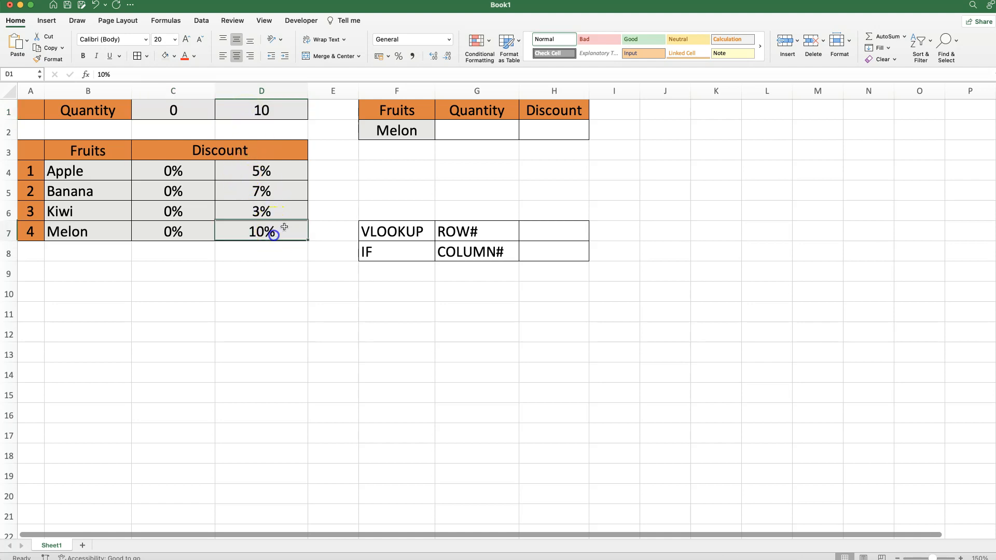
left_click_drag(77, 191, 83, 228)
left_click(384, 130)
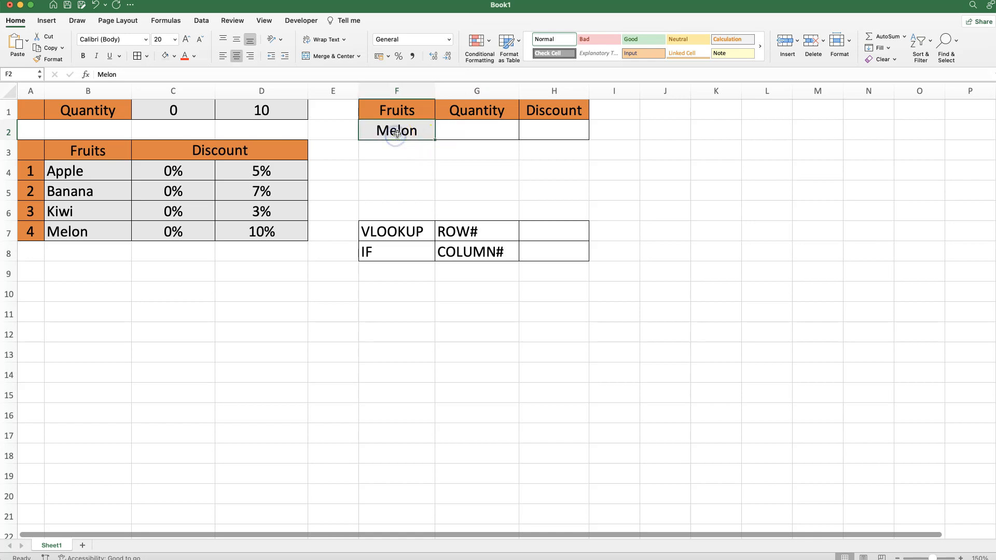
Step: Enter 10 in cell G2 as the quantity for Melon
left_click(455, 133)
type("10")
left_click(537, 133)
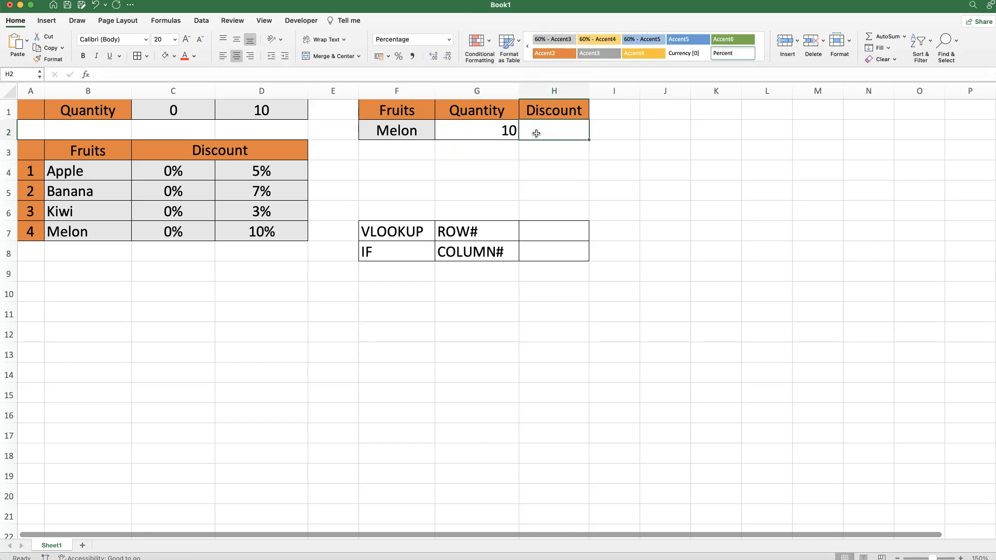
Step: Start a VLOOKUP formula in H2 and use the Formula Builder to set its lookup value to F2
left_click(561, 131)
type("=")
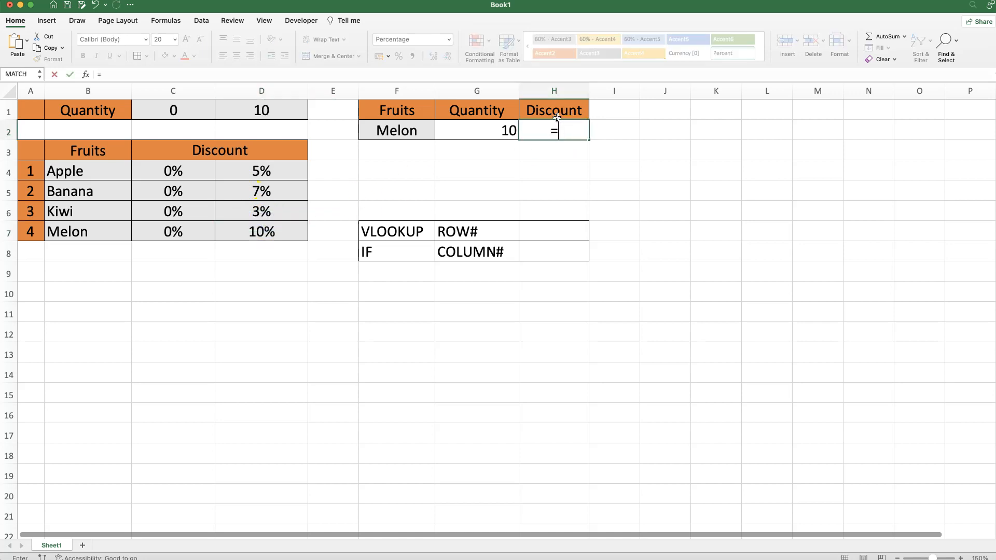
type("VLOOKUP(")
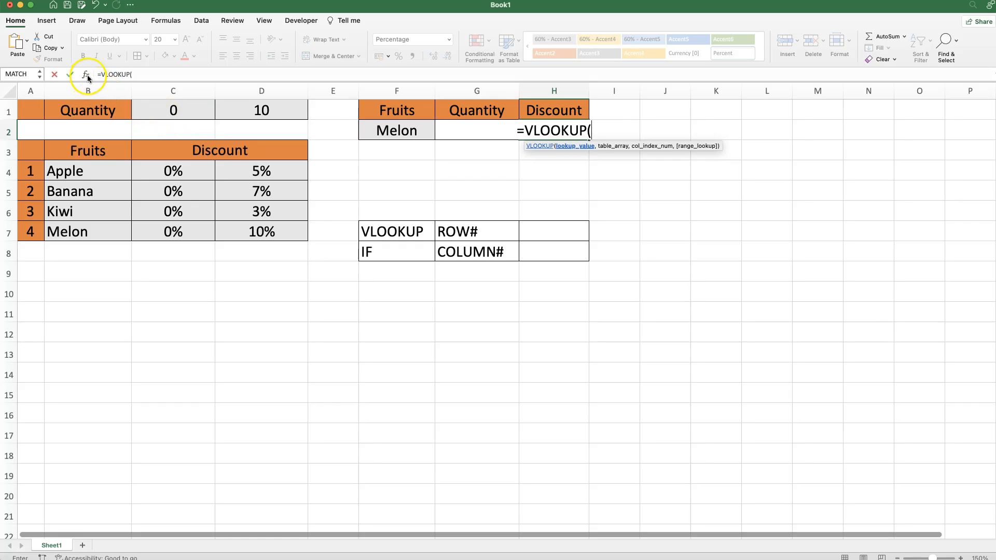
left_click(87, 75)
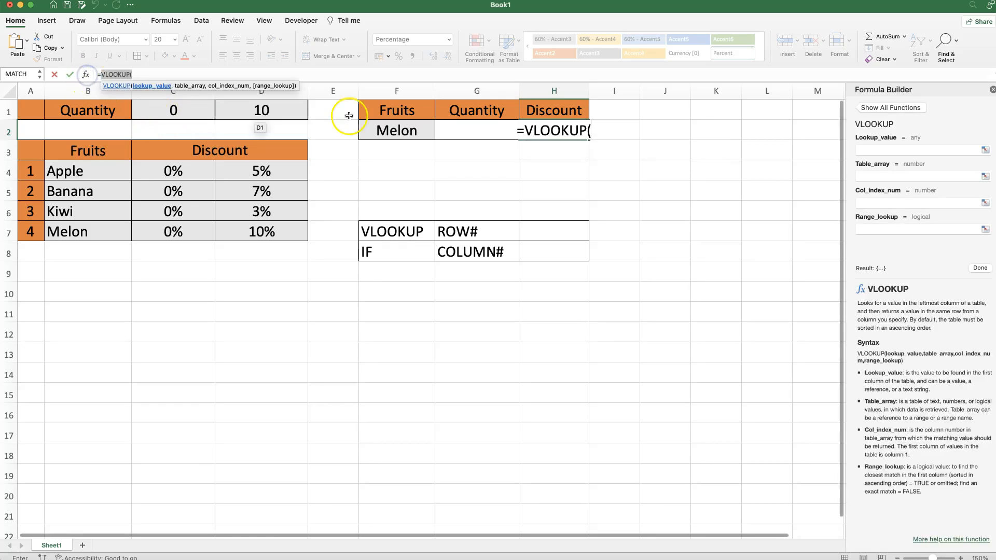
left_click(875, 150)
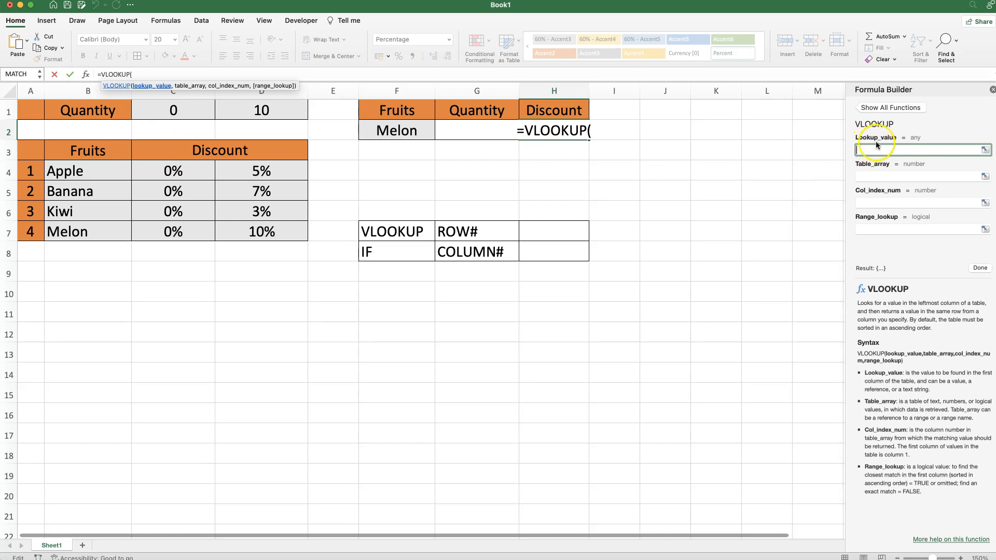
left_click(340, 128)
left_click(374, 129)
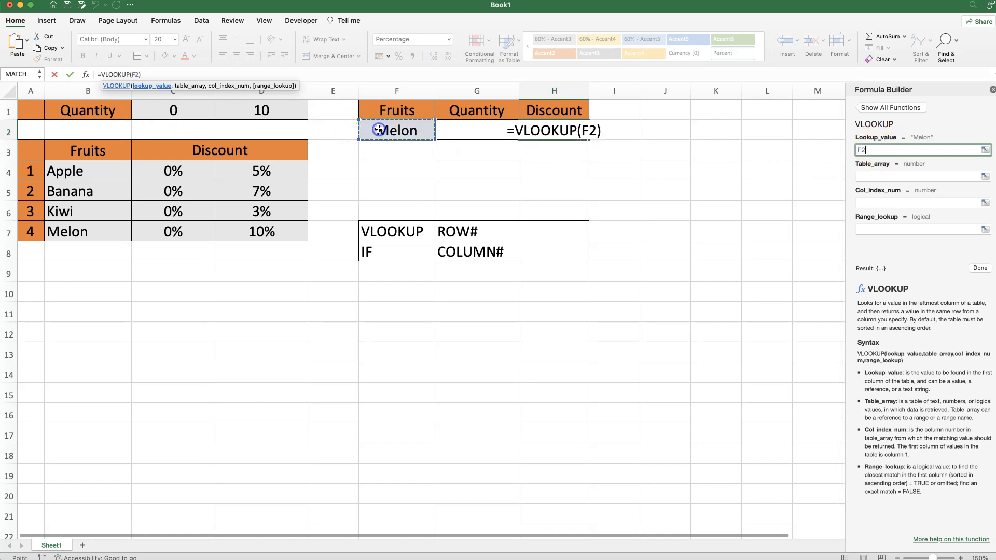
Step: Complete the VLOOKUP in H2 with table array B4:D7, column index 3 and range lookup FALSE
left_click(893, 175)
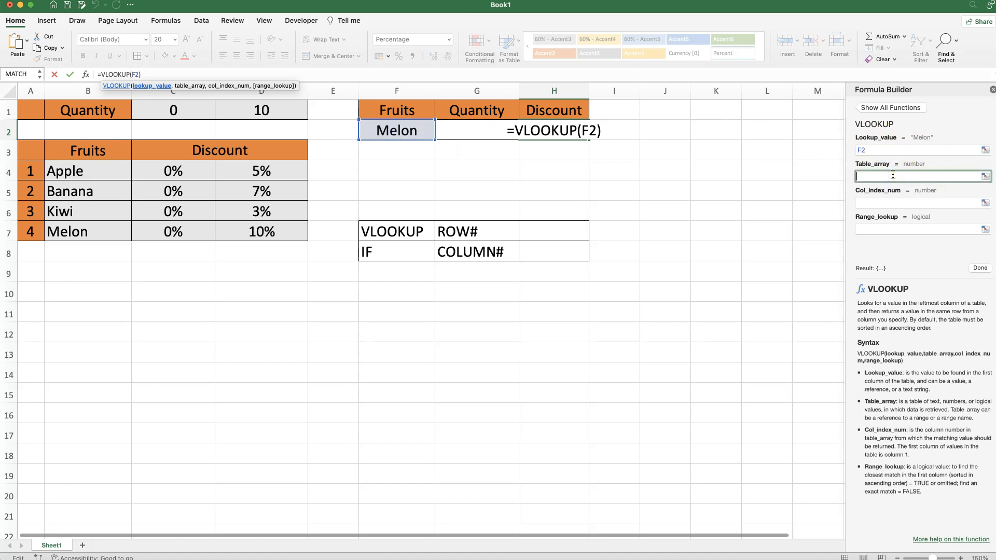
left_click_drag(104, 170, 256, 227)
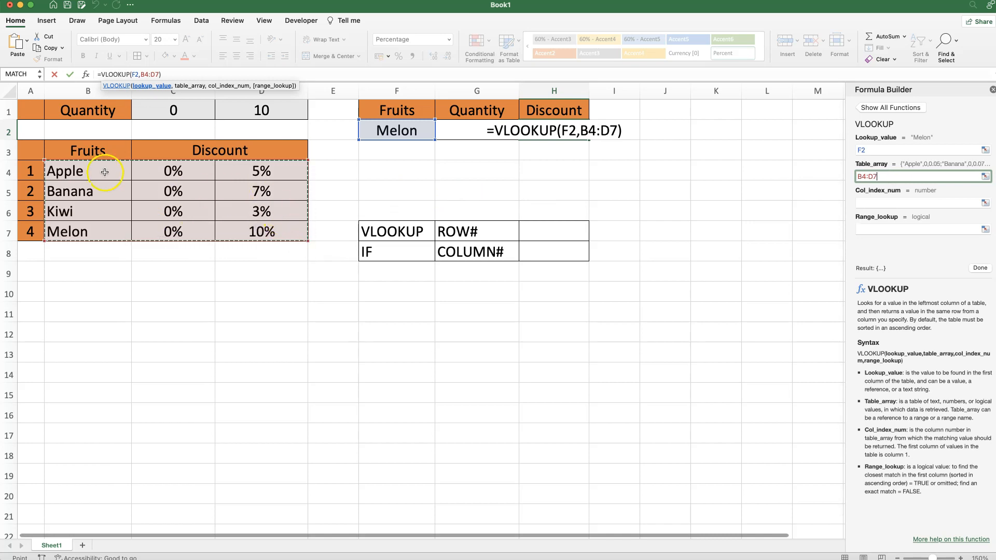
left_click(866, 205)
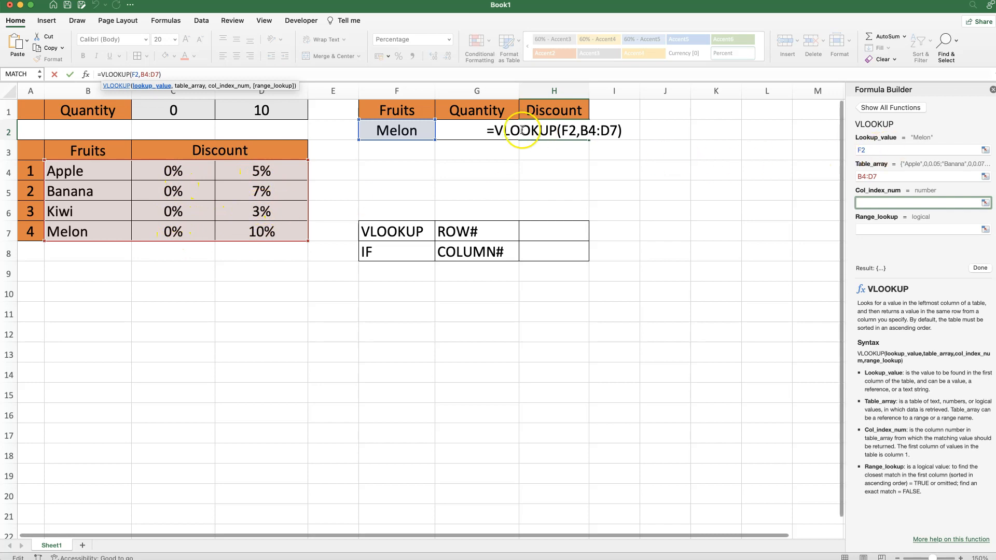
type("3")
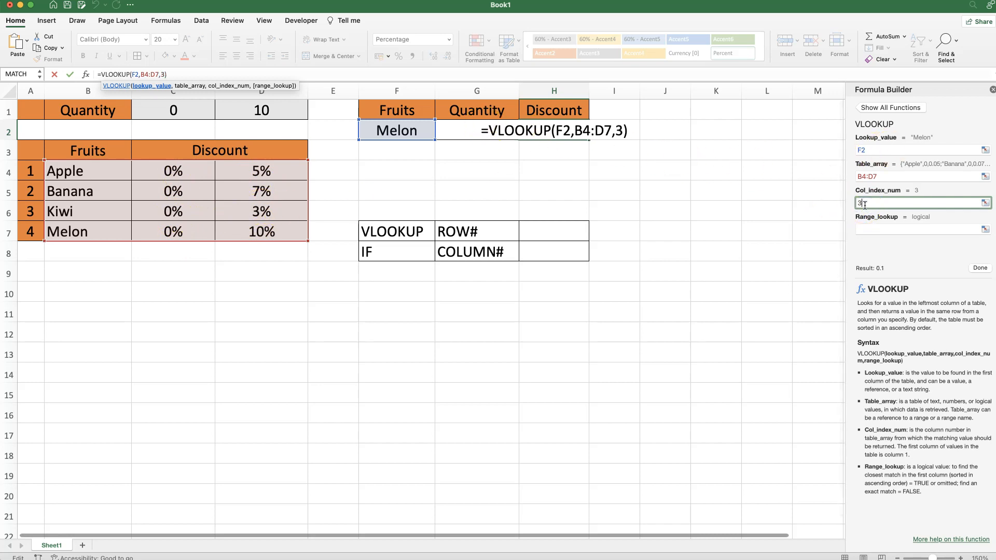
left_click(870, 228)
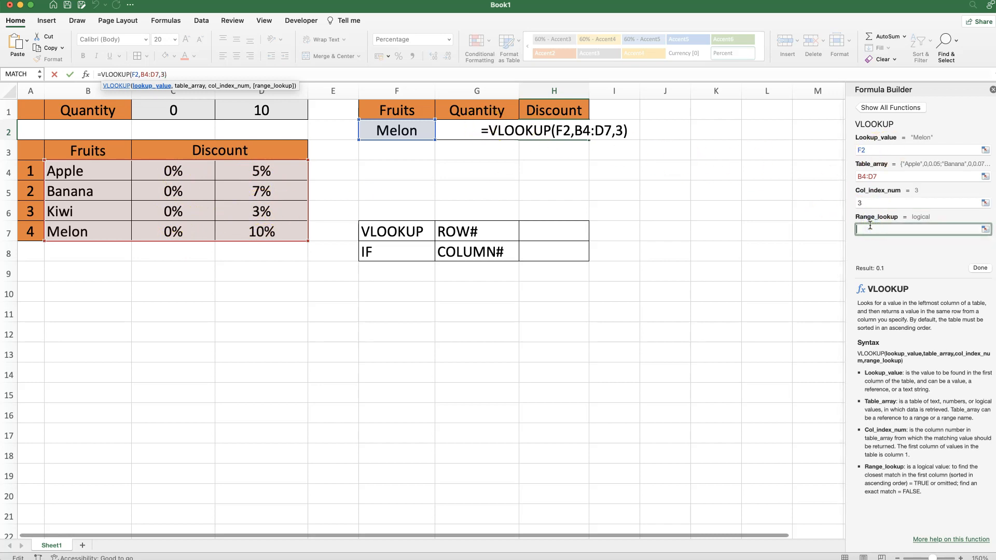
type("FALSE")
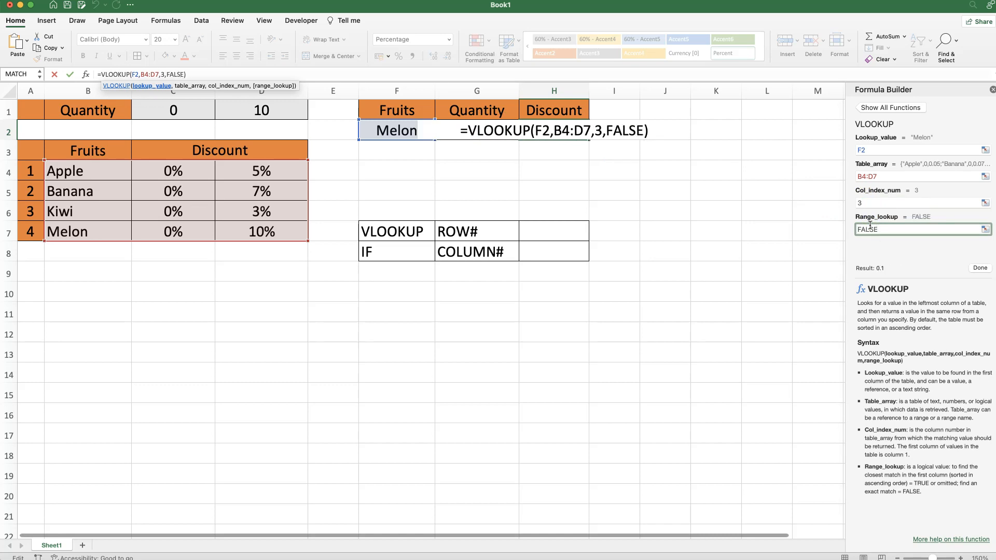
left_click(980, 268)
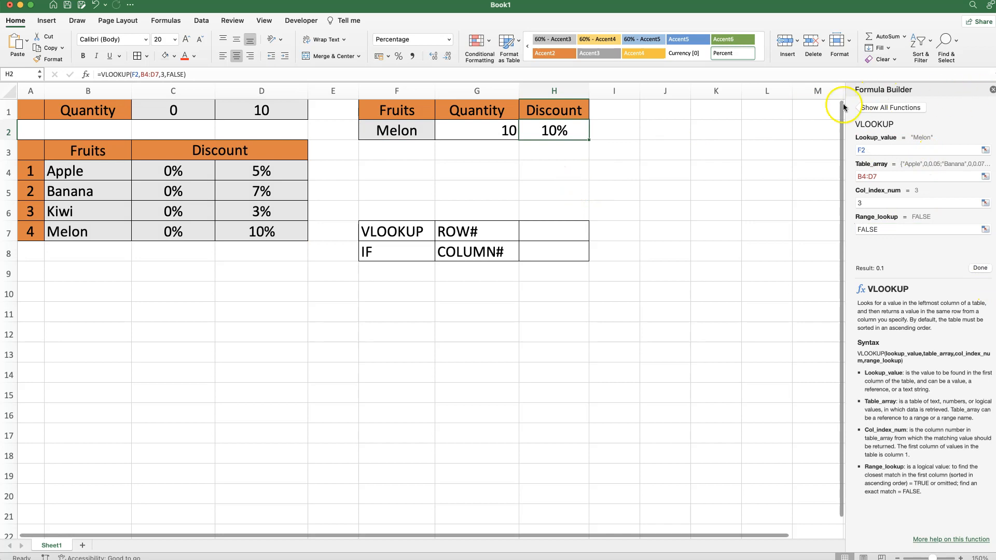
Step: Change the Melon quantity in G2 to 5
left_click(484, 135)
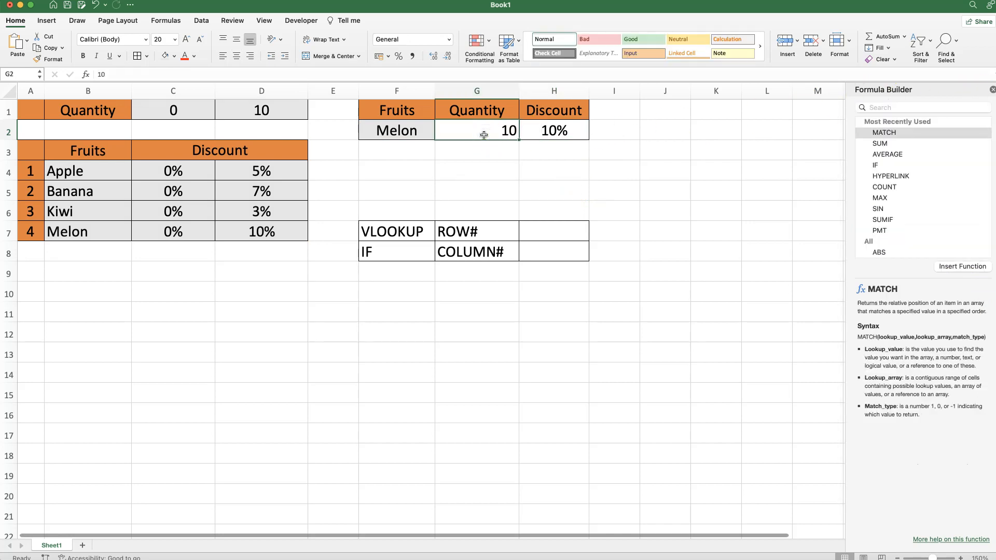
type("5")
key("Return")
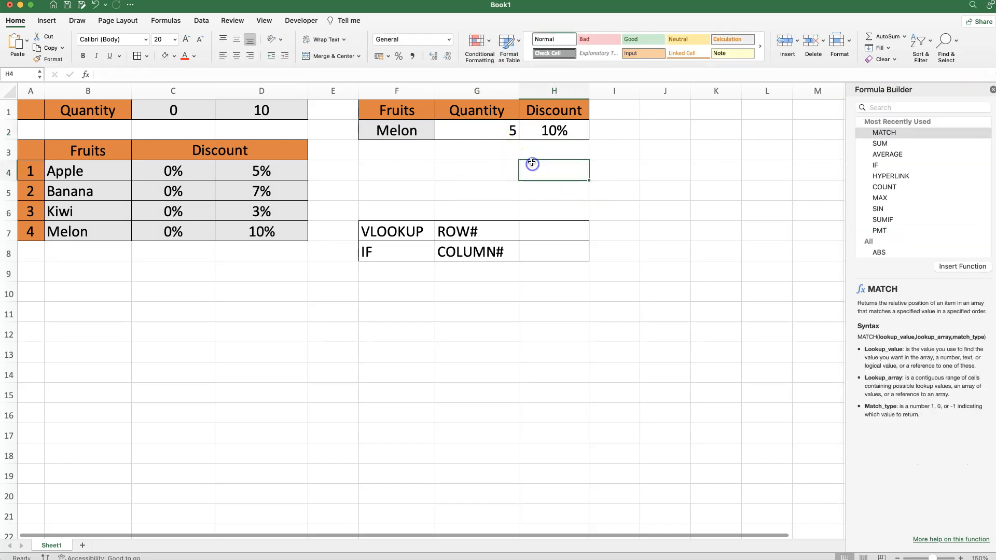
Step: Change the column index of the VLOOKUP formula in H2 to 2
left_click(569, 132)
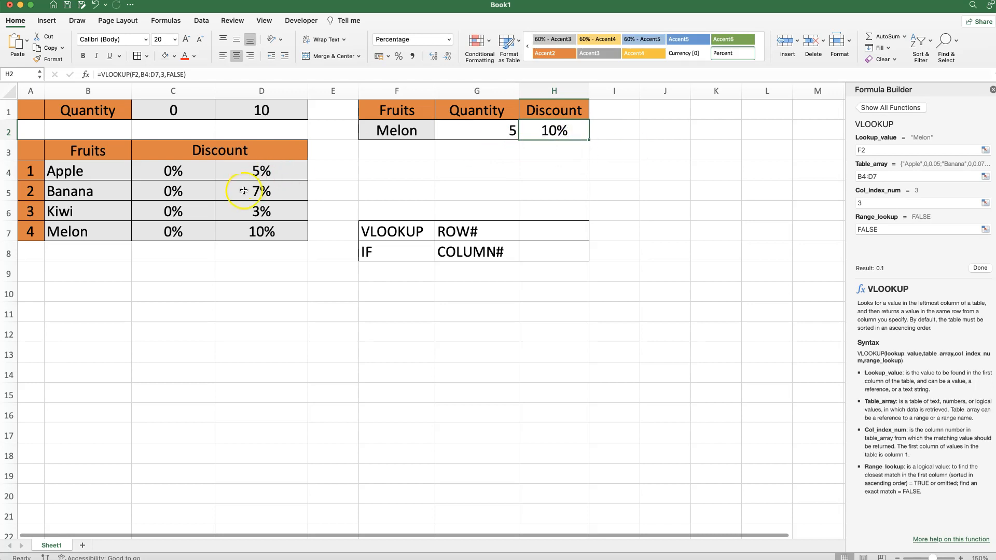
left_click(248, 112)
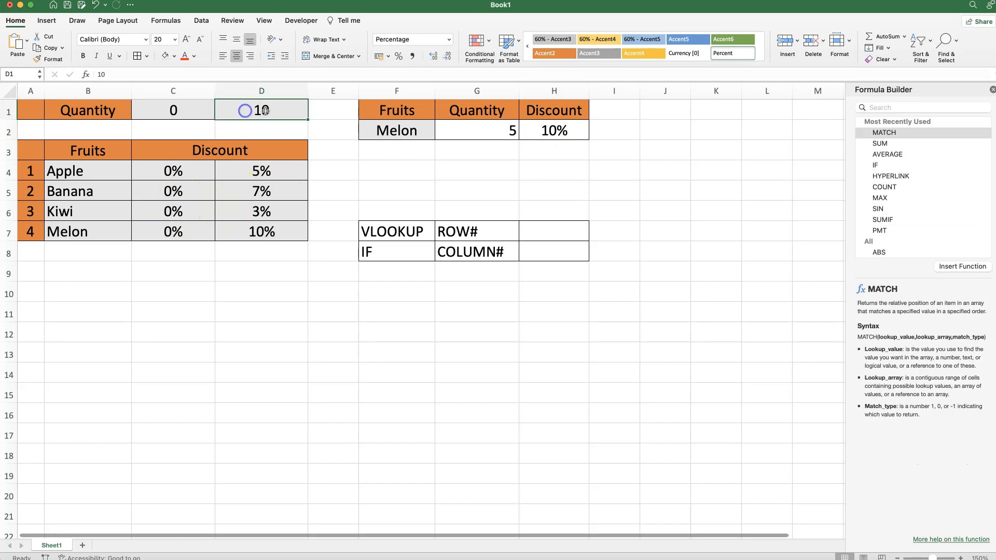
left_click(559, 125)
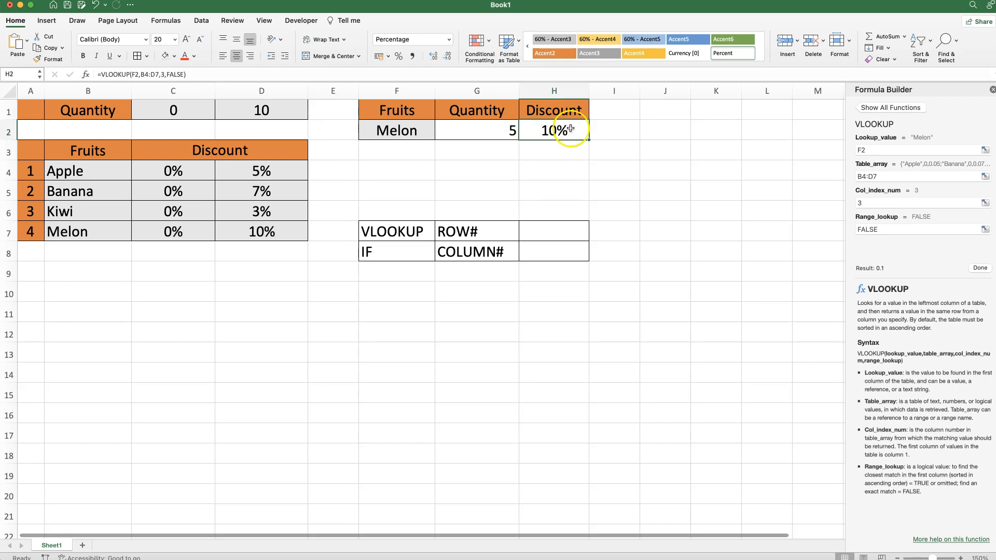
left_click(860, 203)
key("BackSpace")
type("2")
left_click(979, 268)
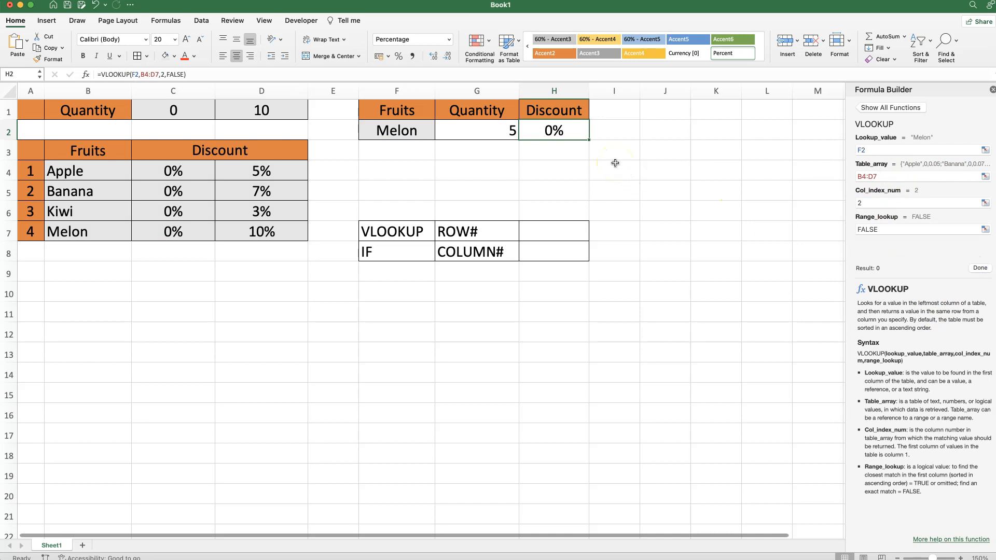
Step: Close the Formula Builder and enter =IF(G2>D1,2,3) in H8 as the column number formula
left_click(556, 253)
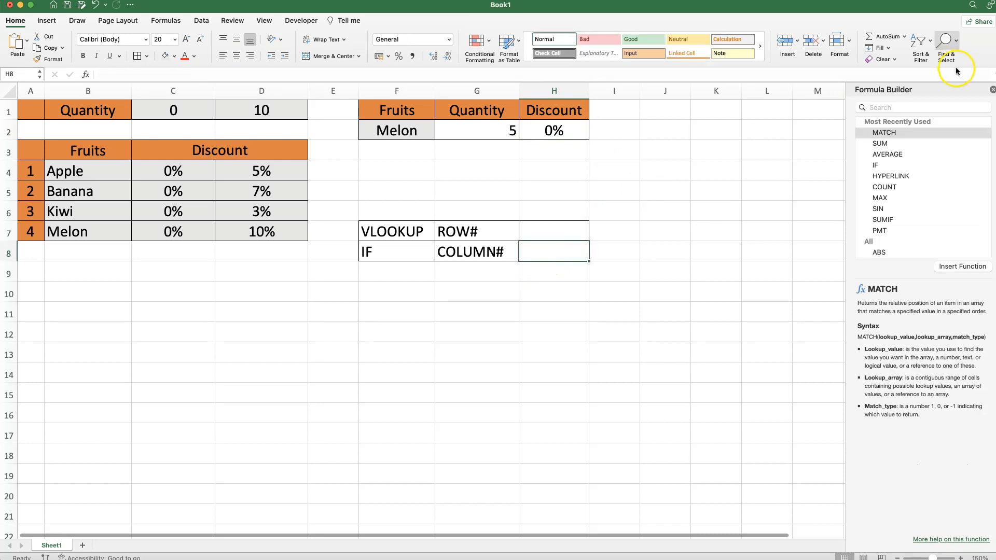
left_click(992, 90)
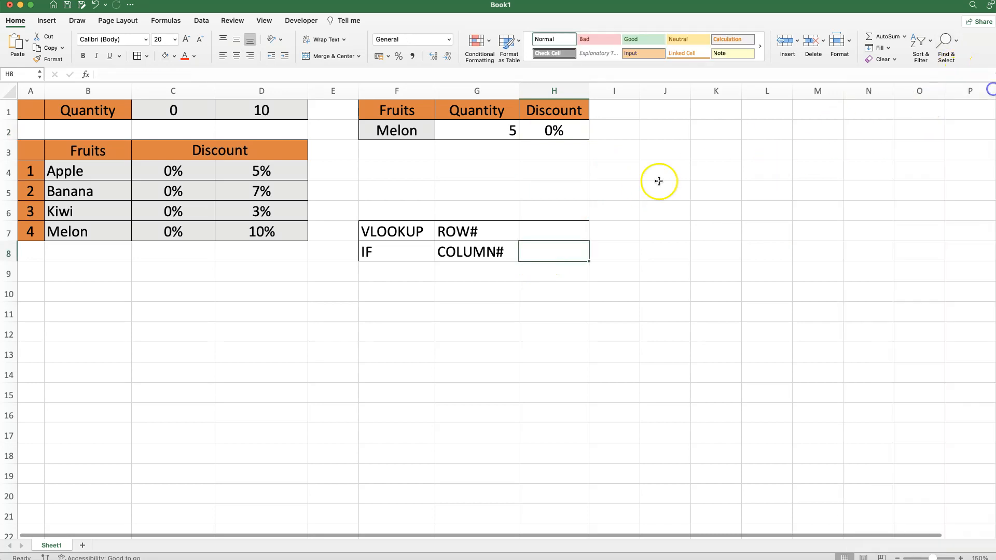
type("=")
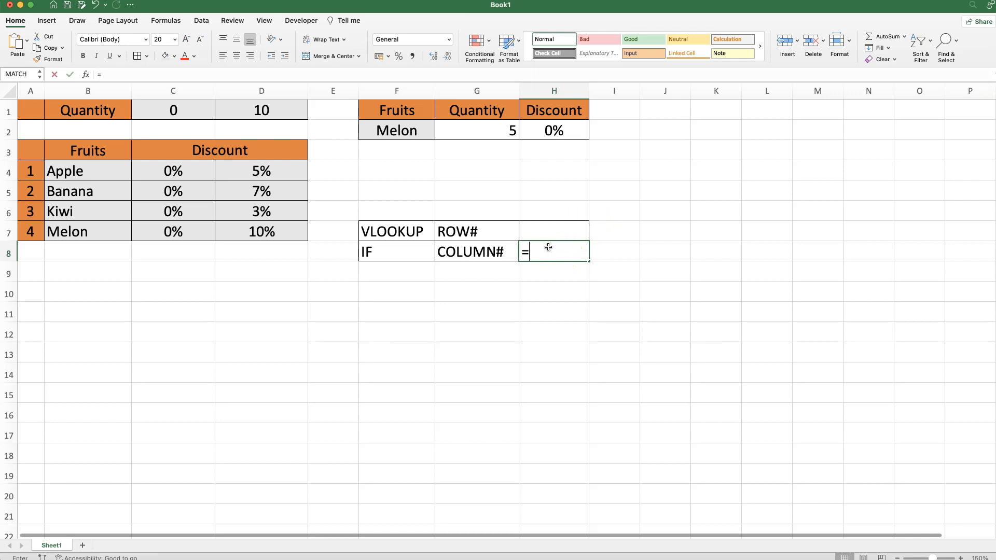
type("IF")
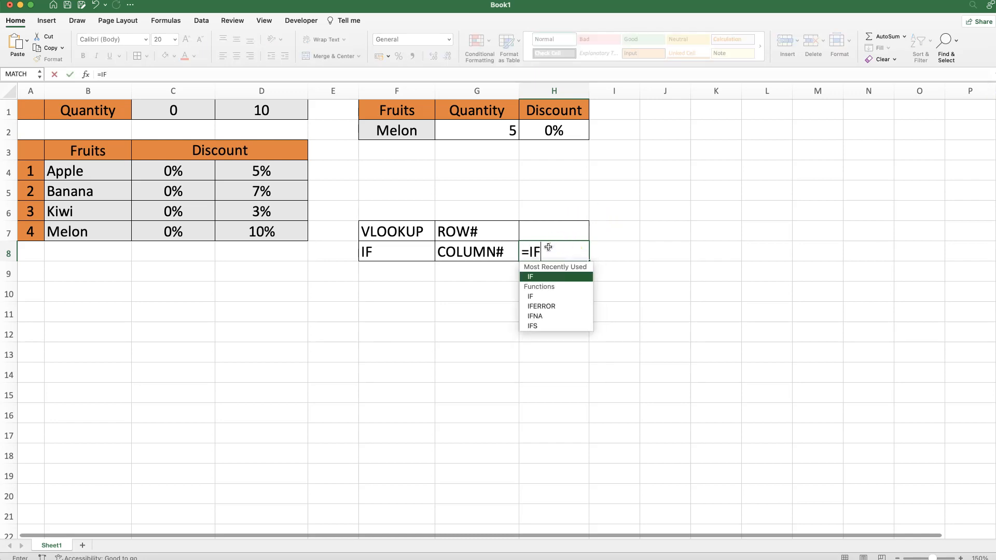
type("(")
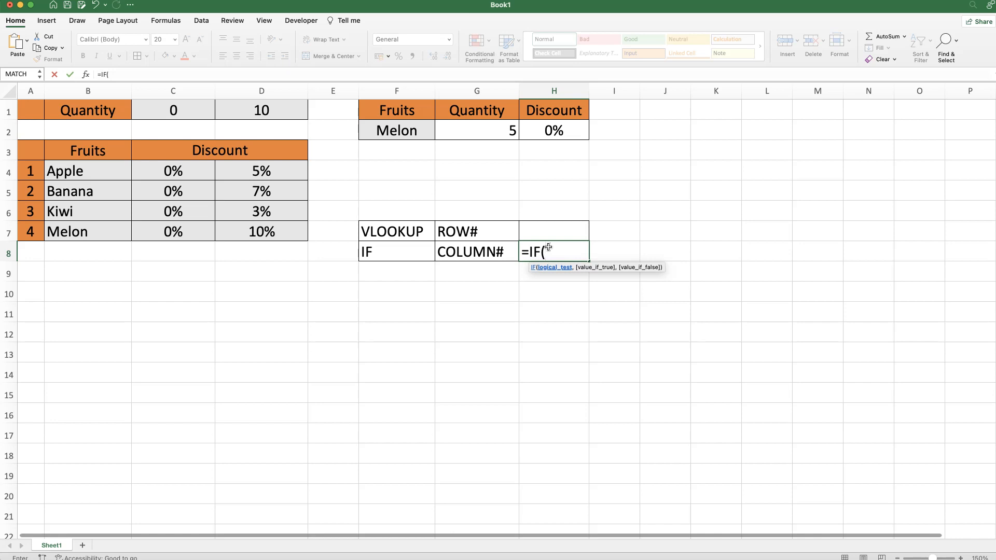
left_click(473, 132)
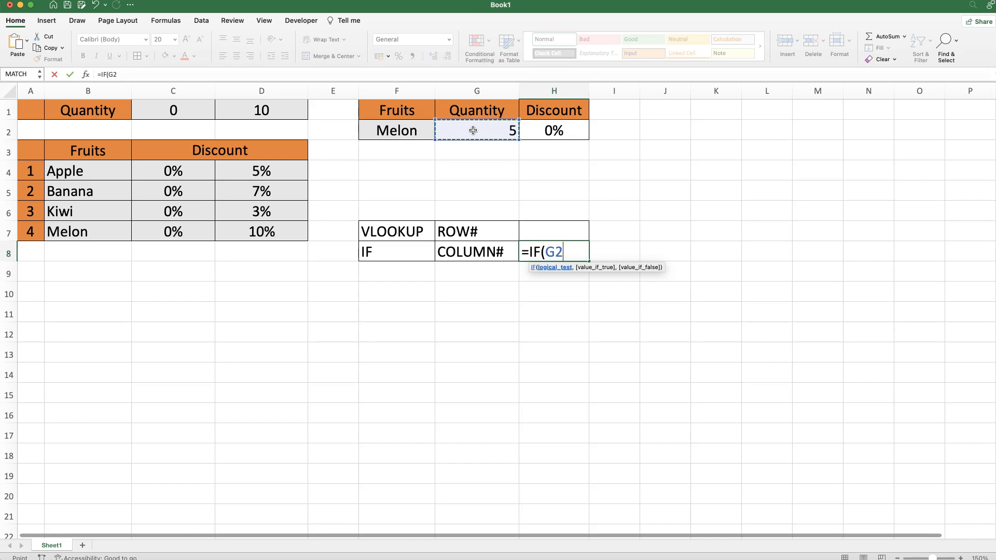
type(">")
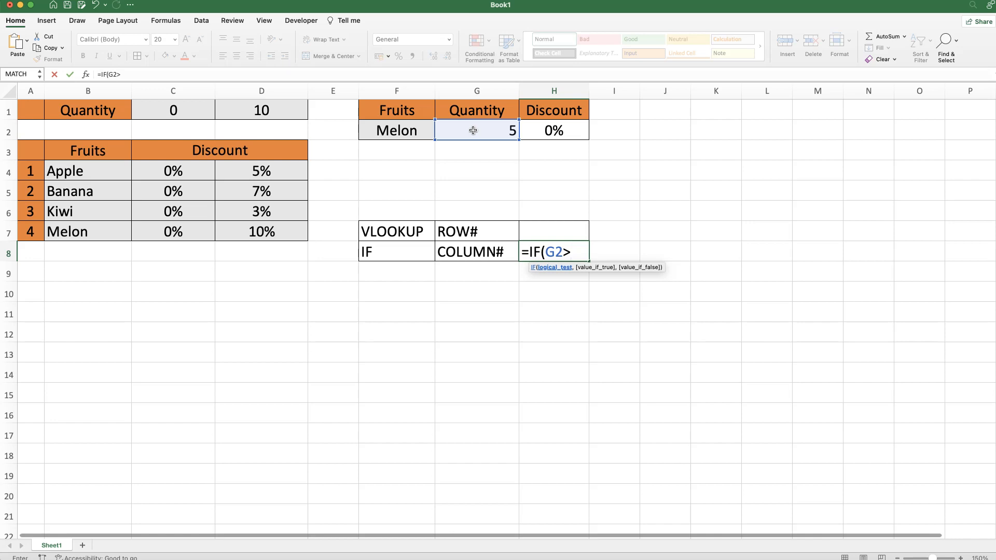
left_click(259, 110)
type(",")
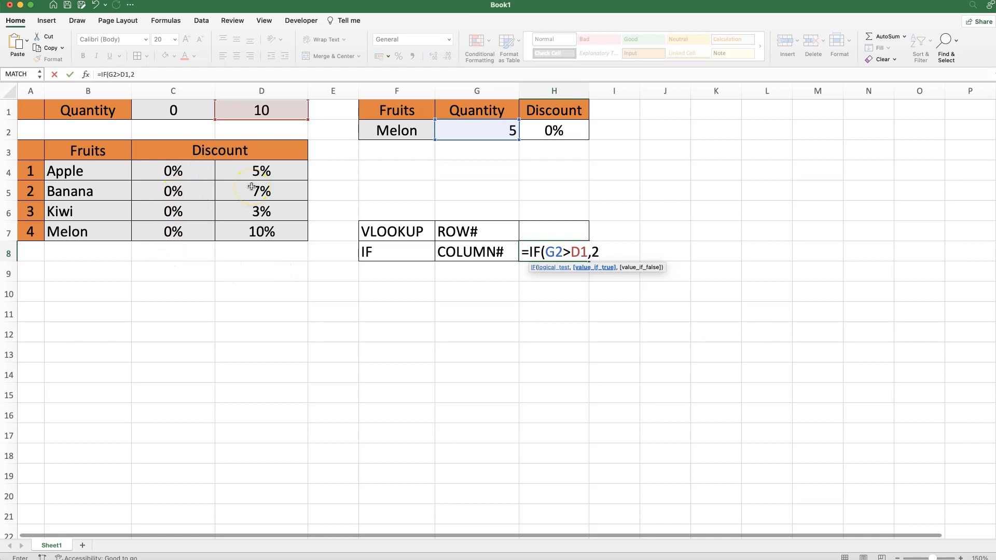
type("2,")
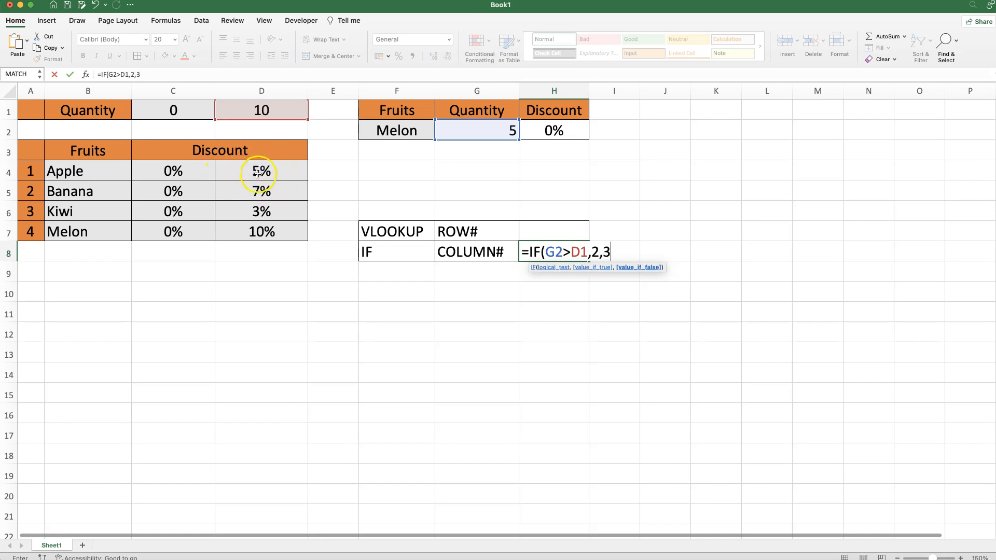
type("3)")
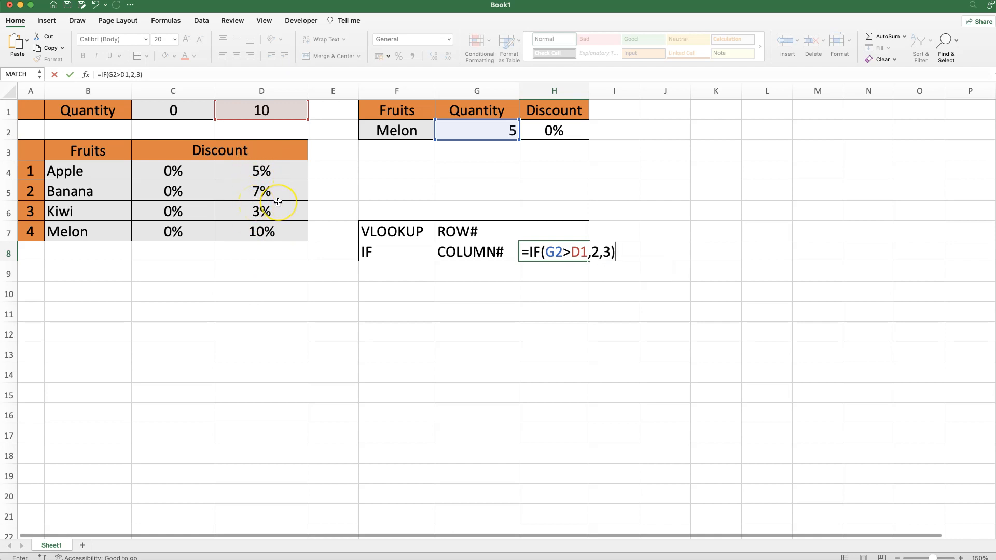
key("Return")
Step: Correct the comparison in the H8 formula to less than, making it =IF(G2<D1,2,3)
left_click(545, 229)
left_click(555, 252)
double_click(535, 251)
left_click_drag(562, 252, 572, 251)
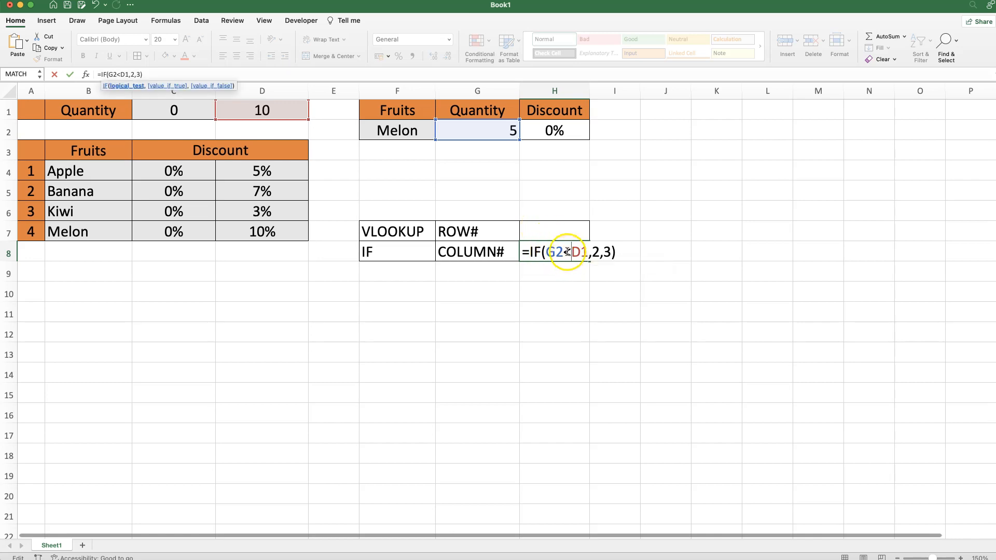
key("Return")
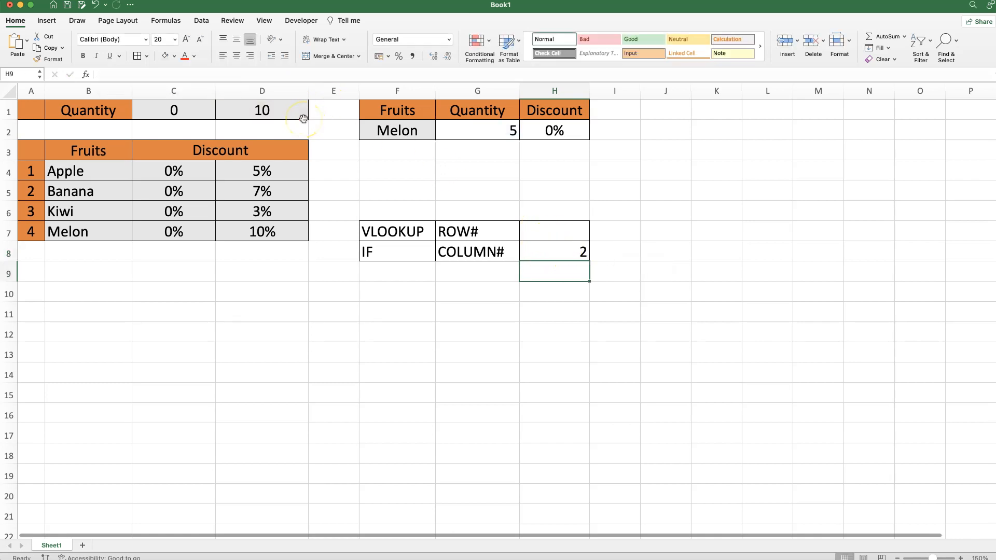
Step: Set the Melon quantity in G2 to 10 to test the IF formula in H8
left_click(553, 259)
left_click(471, 130)
type("10")
key("Return")
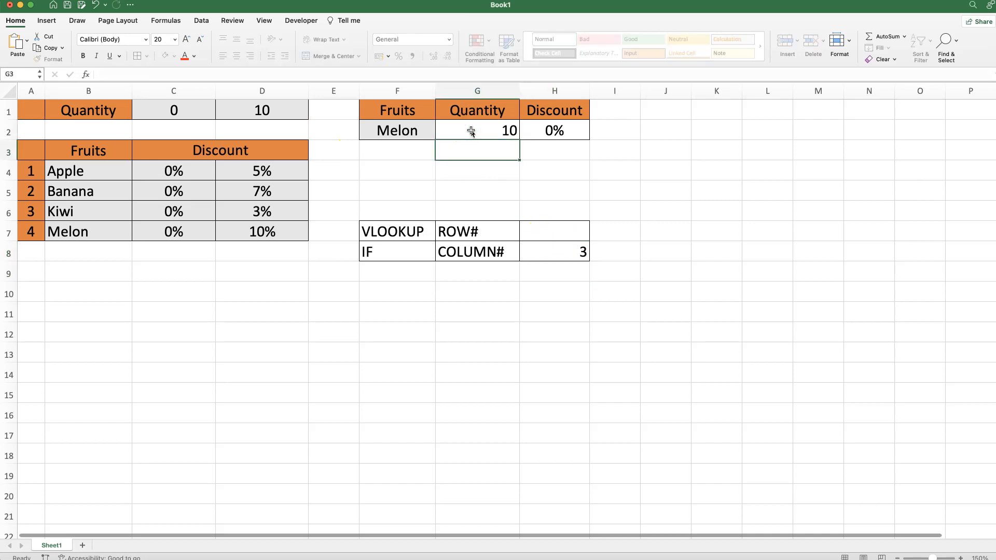
Step: Check the IF result in H8 against the discounts in D4:D7 and the VLOOKUP formula in H2
left_click(571, 253)
left_click_drag(249, 170, 251, 227)
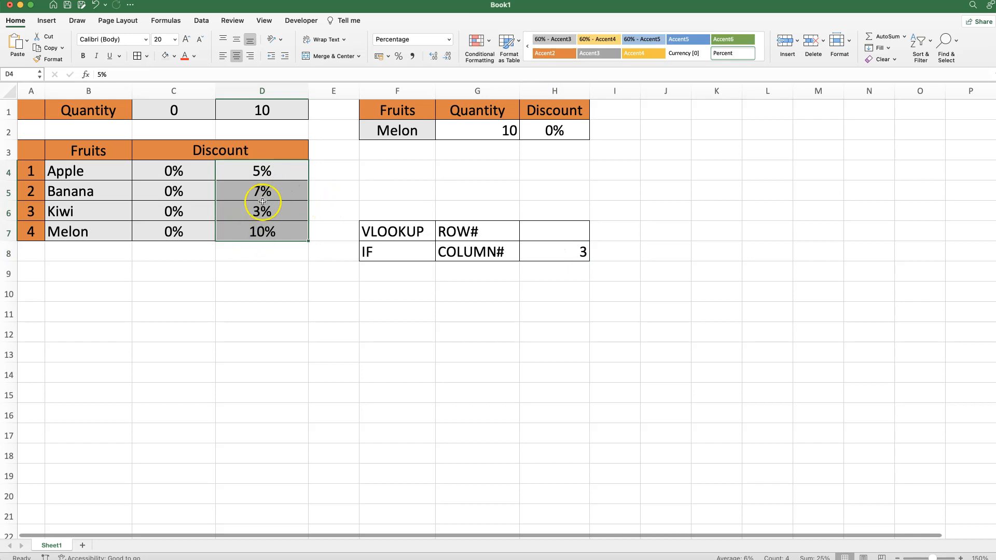
left_click(451, 134)
left_click(555, 251)
left_click(548, 131)
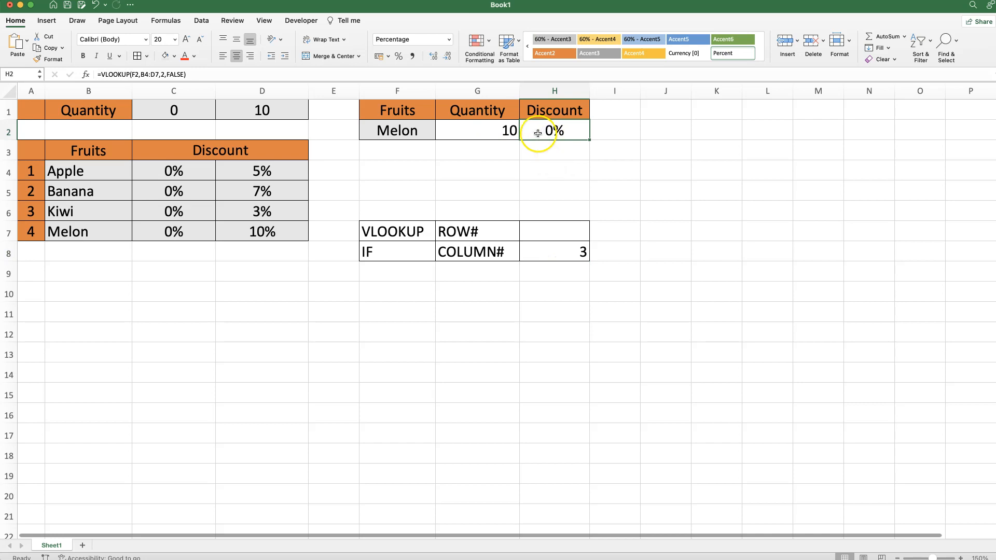
Step: Copy the whole formula =IF(G2<D1,2,3) from H8 and leave the cell unchanged
left_click(551, 251)
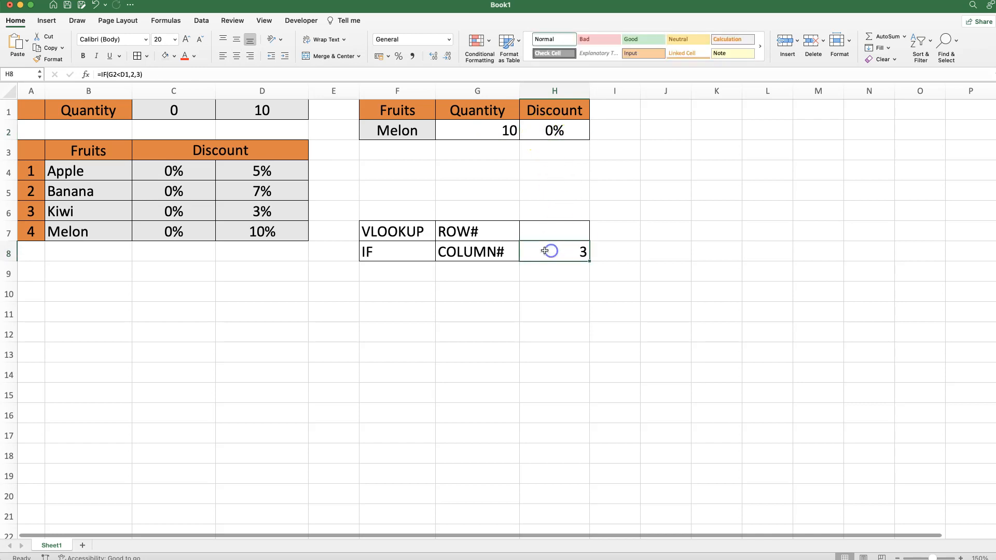
left_click(140, 75)
left_click_drag(97, 75, 145, 75)
key("super+c")
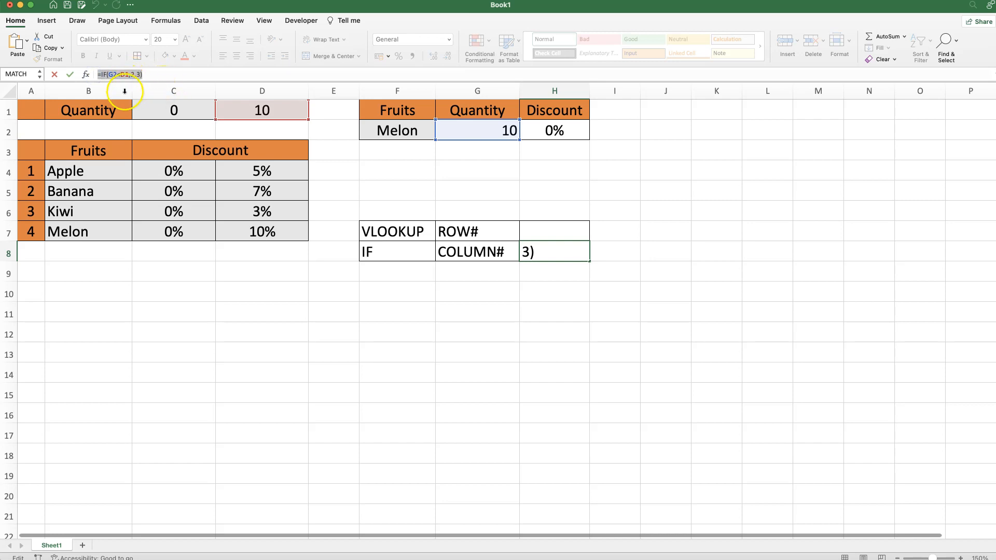
key("Escape")
Step: Open the H2 VLOOKUP in the Formula Builder and replace its column index with the copied IF formula
left_click(555, 131)
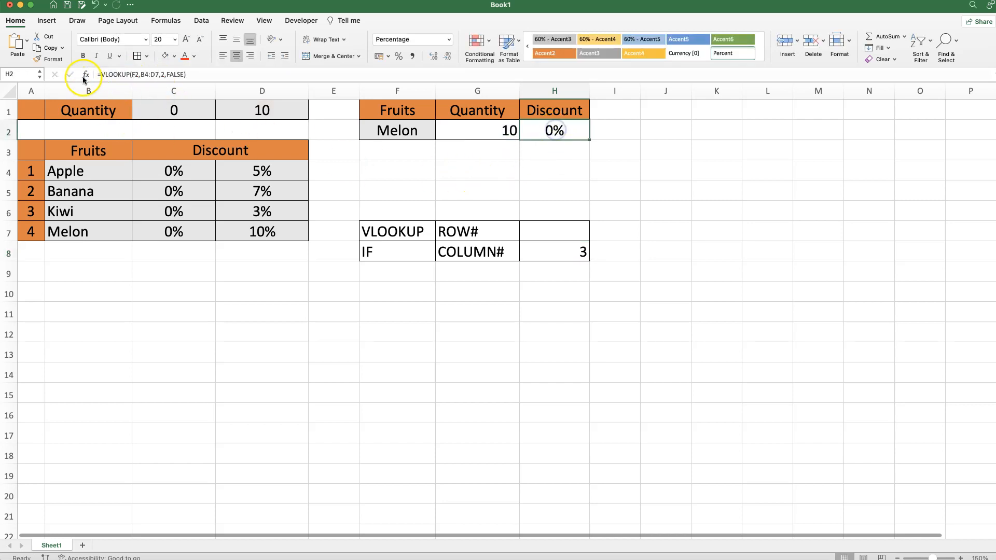
left_click(86, 74)
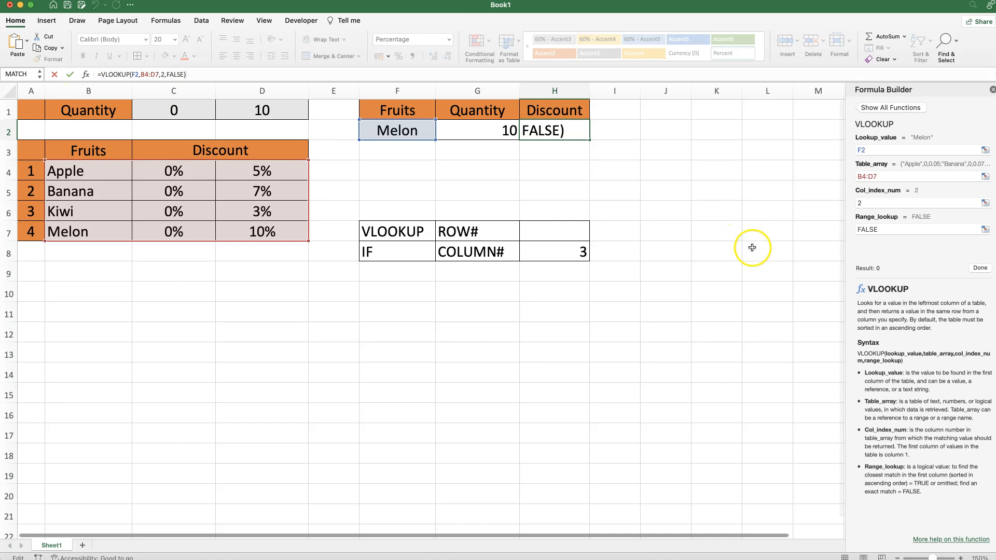
left_click(856, 203)
left_click(973, 253)
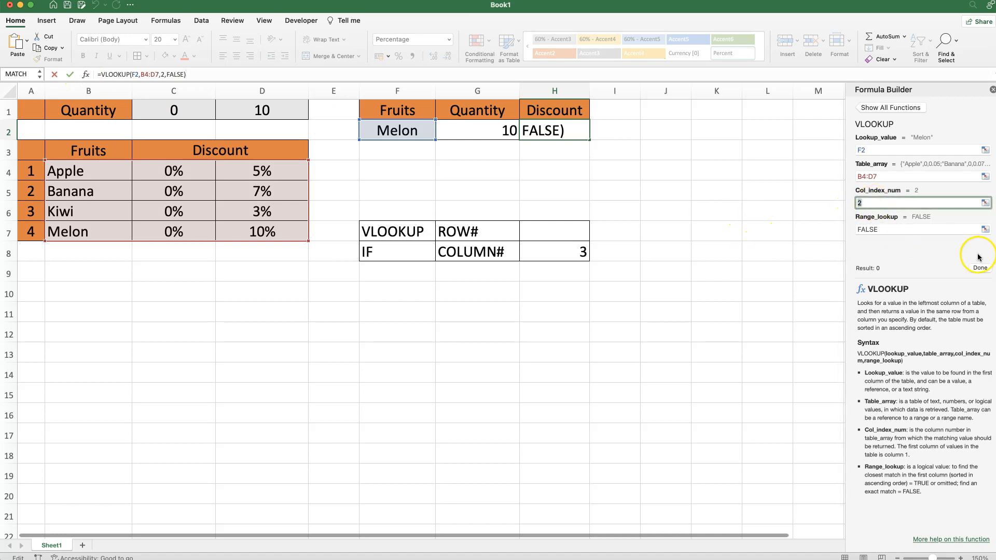
key("super+v")
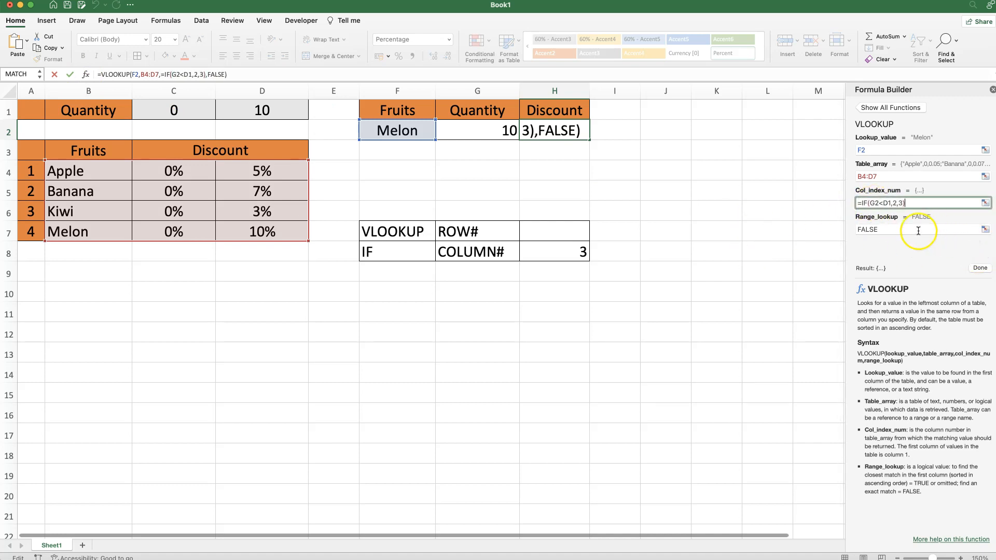
Step: Remove the extra equals sign before IF in the column index and apply =VLOOKUP(F2,B4:D7,IF(G2<D1,2,3),FALSE) to H2
left_click(862, 203)
left_click(861, 203)
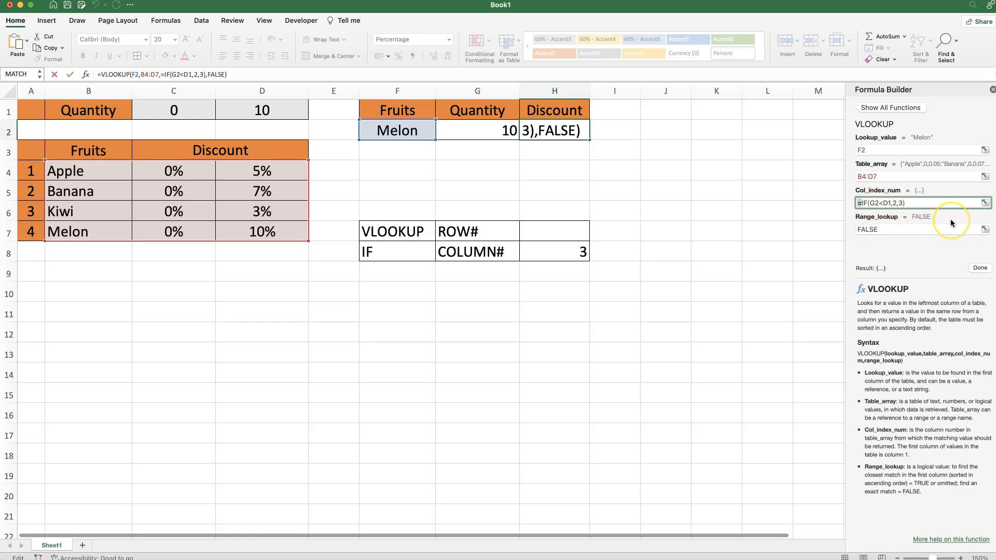
key("BackSpace")
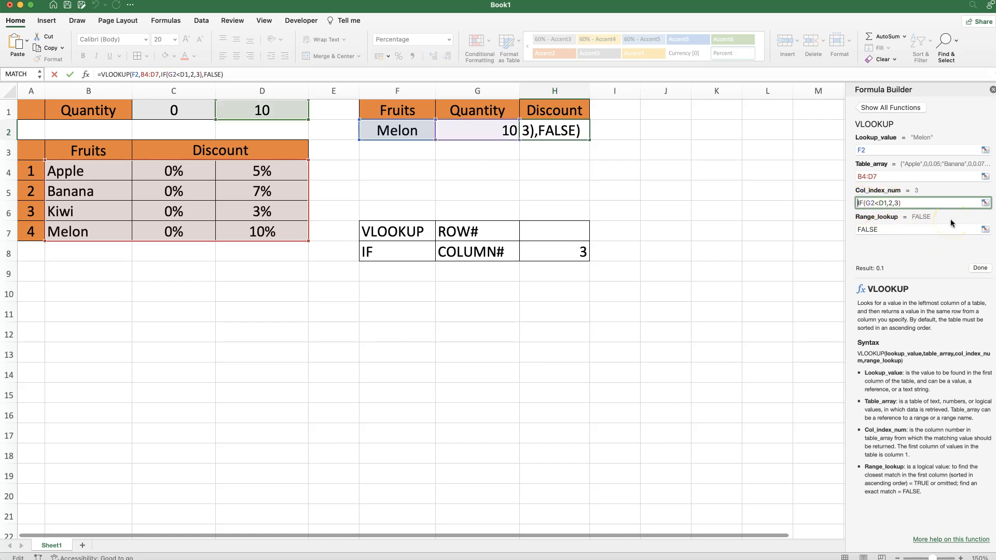
left_click(980, 268)
left_click(545, 132)
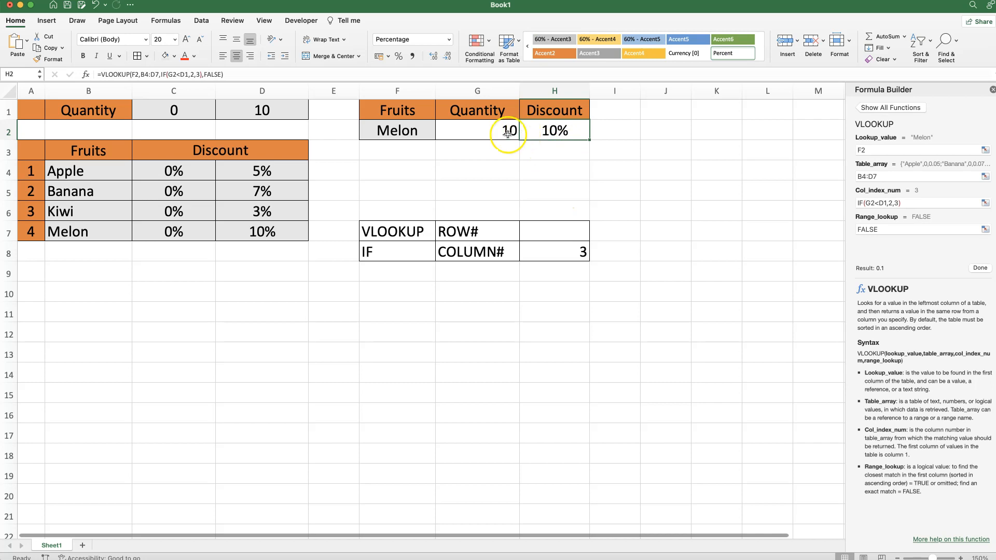
Step: Set the Melon quantity in G2 to 3 and check the discount in H2
left_click(474, 133)
type("3")
left_click(590, 189)
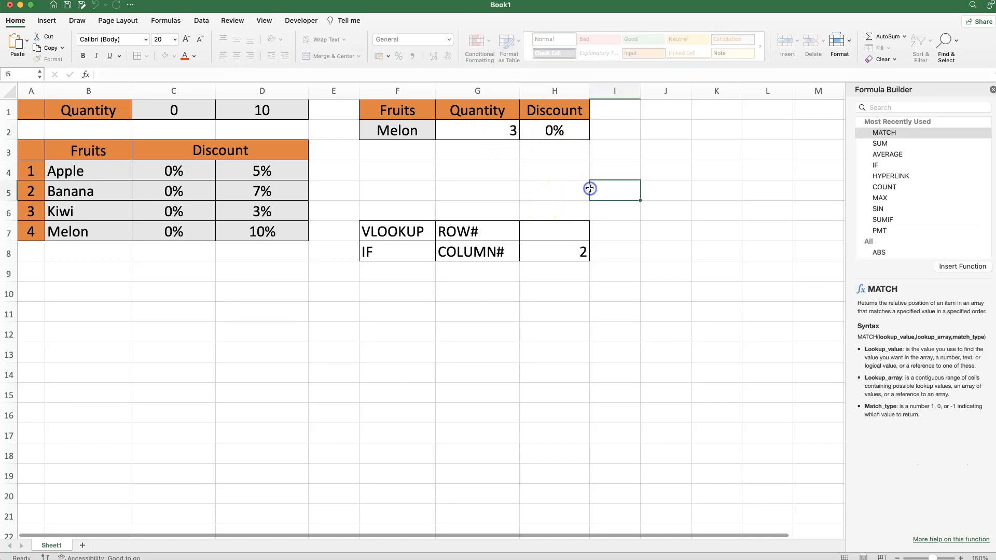
left_click(556, 134)
left_click(503, 133)
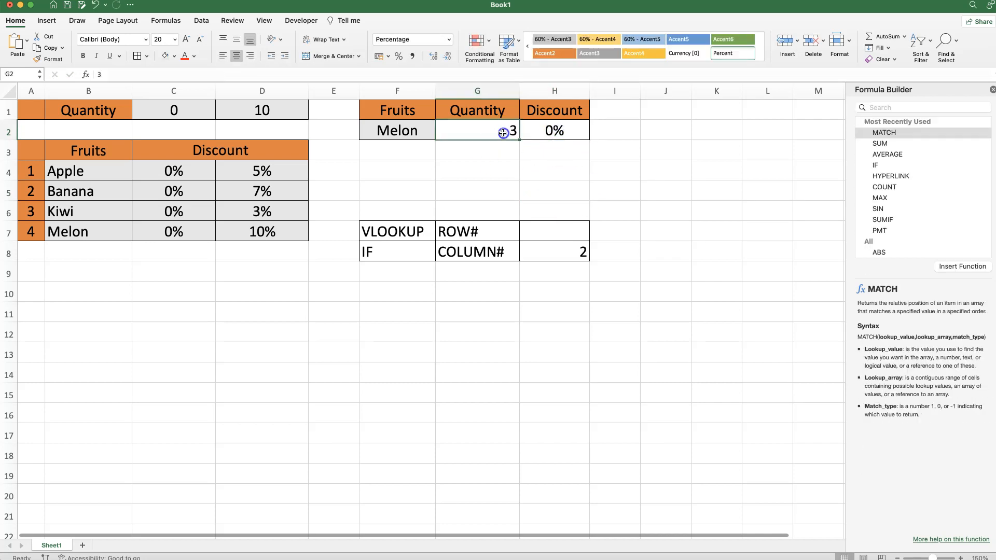
Step: Change the fruit in F2 to Kiwi and check its discount in H2
left_click(397, 130)
type("Kiwi")
key("Return")
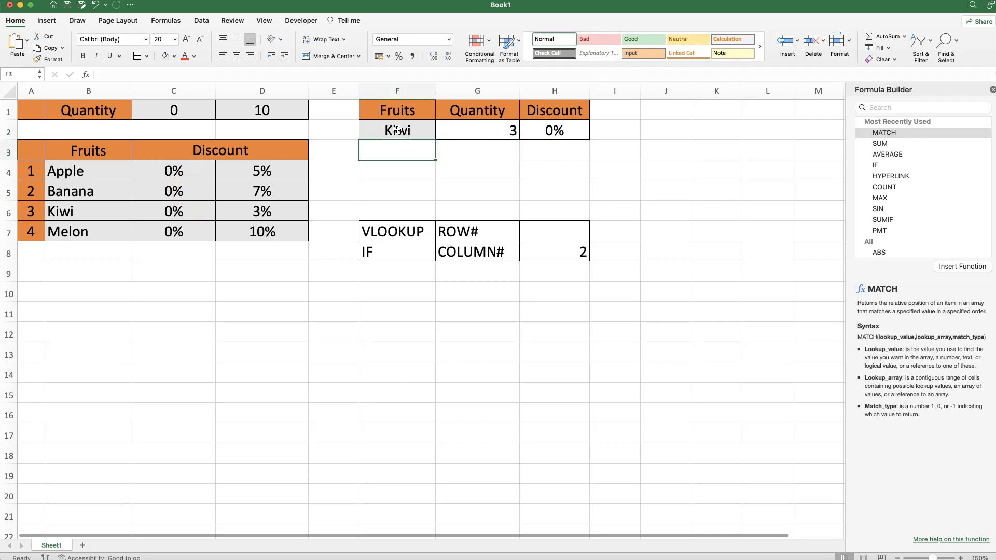
left_click(565, 131)
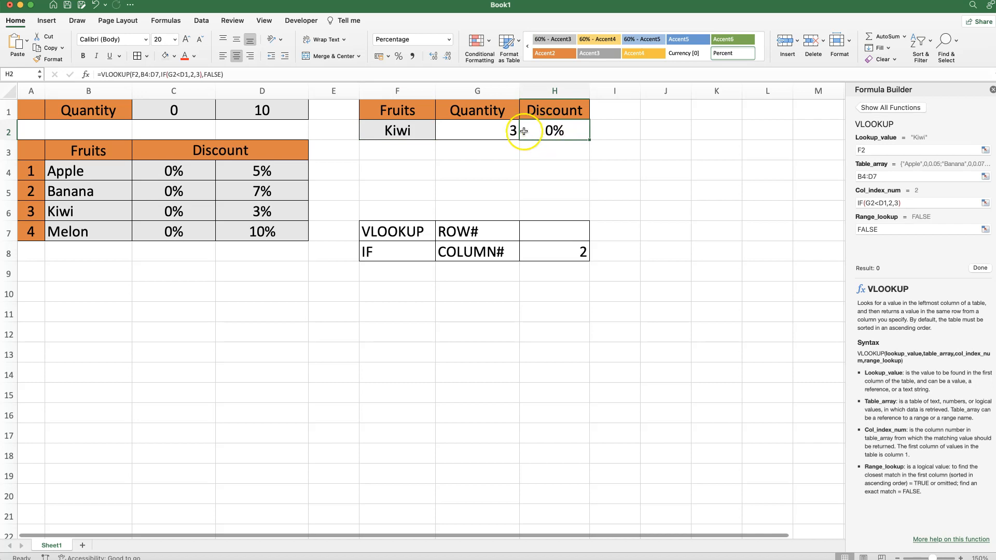
Step: Set the Kiwi quantity in G2 to 11 and compare the discount with the Kiwi entry in D6
left_click(506, 129)
key("Return")
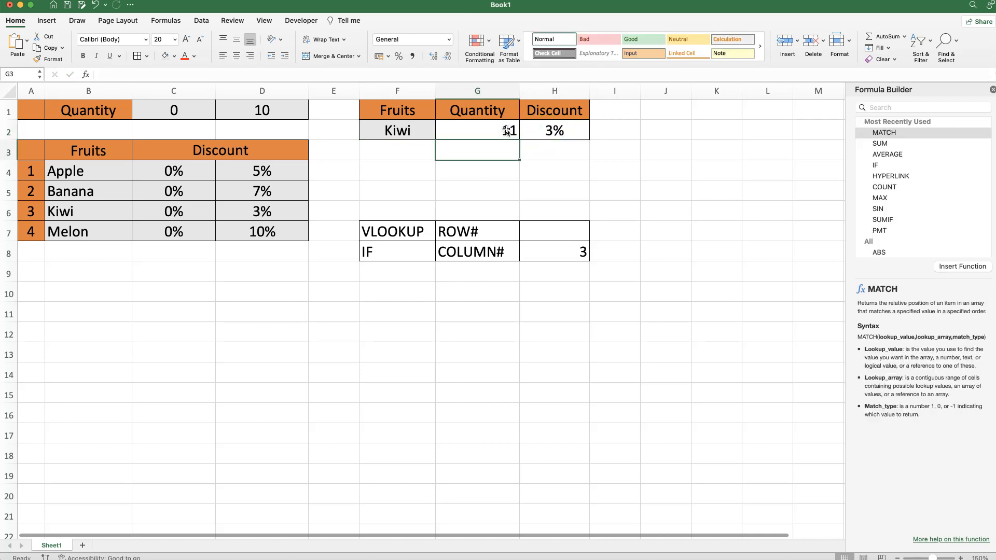
left_click(272, 214)
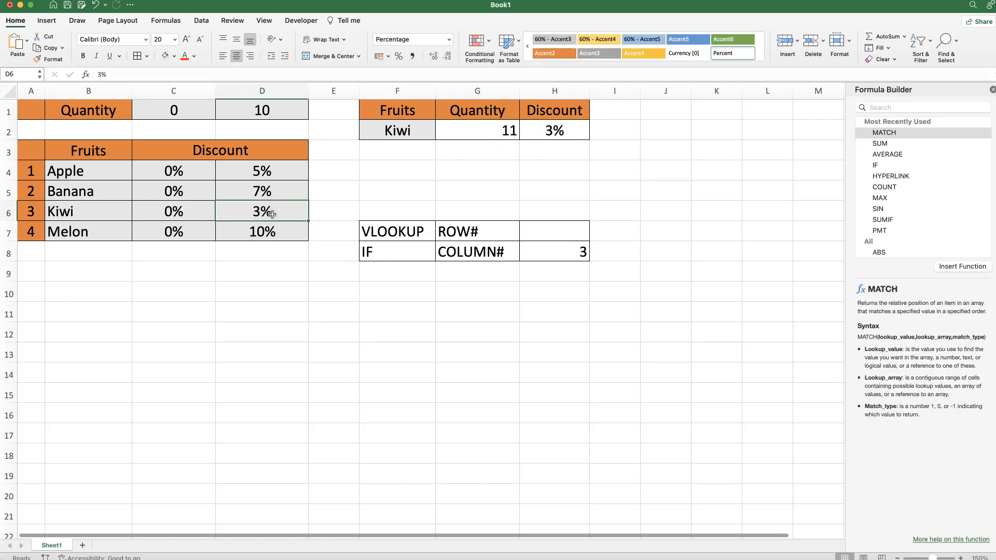